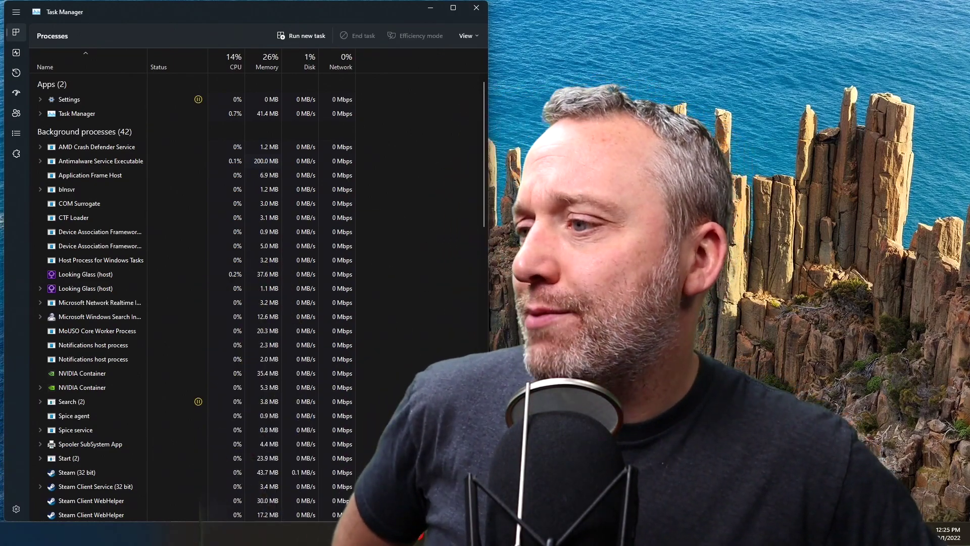
Open File Explorer on This PC, add a second This PC tab, then open another Explorer window
{"action": "key", "text": "super+e"}
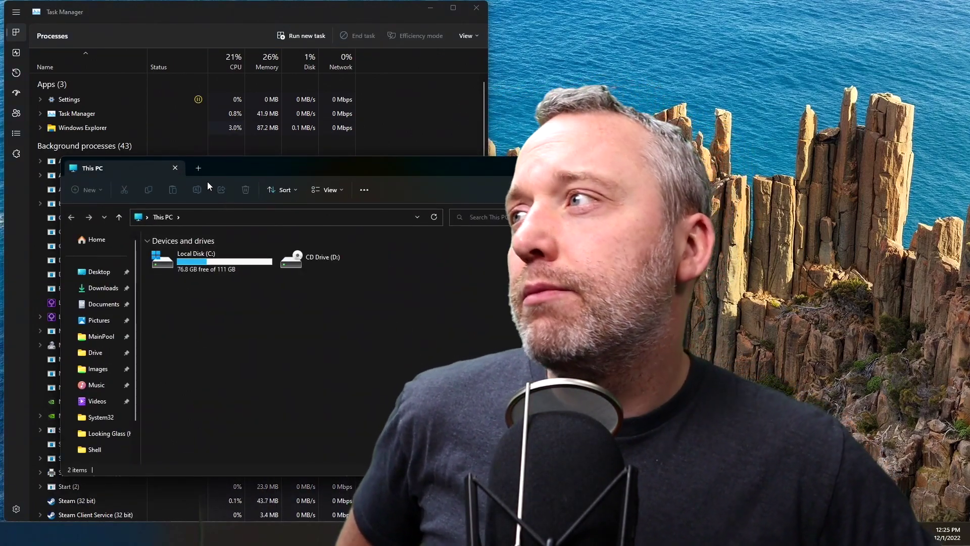
{"action": "left_click", "coordinate": [197, 169]}
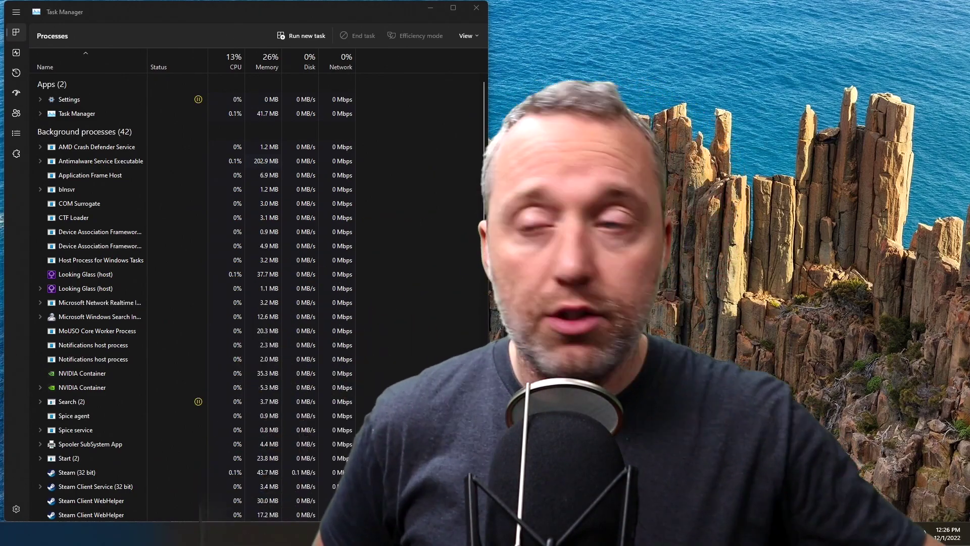
{"action": "key", "text": "super+e"}
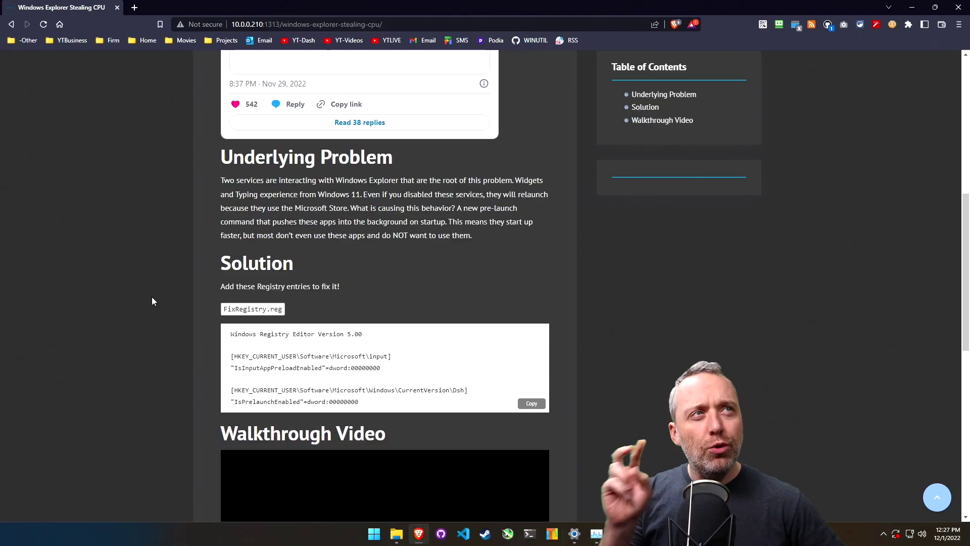
{"action": "scroll", "coordinate": [139, 303], "scroll_direction": "up", "scroll_amount": 1}
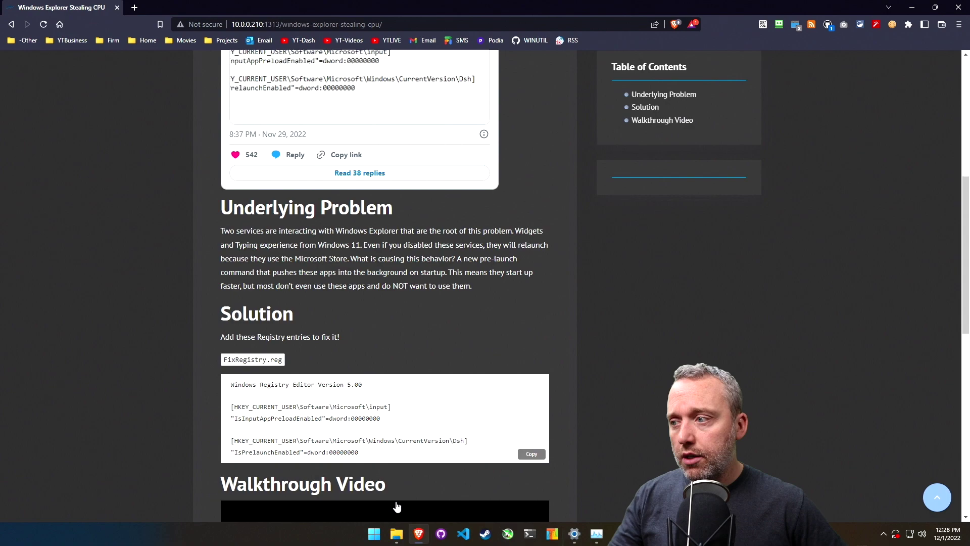
Launch Registry Editor (regedit) from the Run dialog
{"action": "right_click", "coordinate": [373, 533]}
{"action": "left_click", "coordinate": [355, 478]}
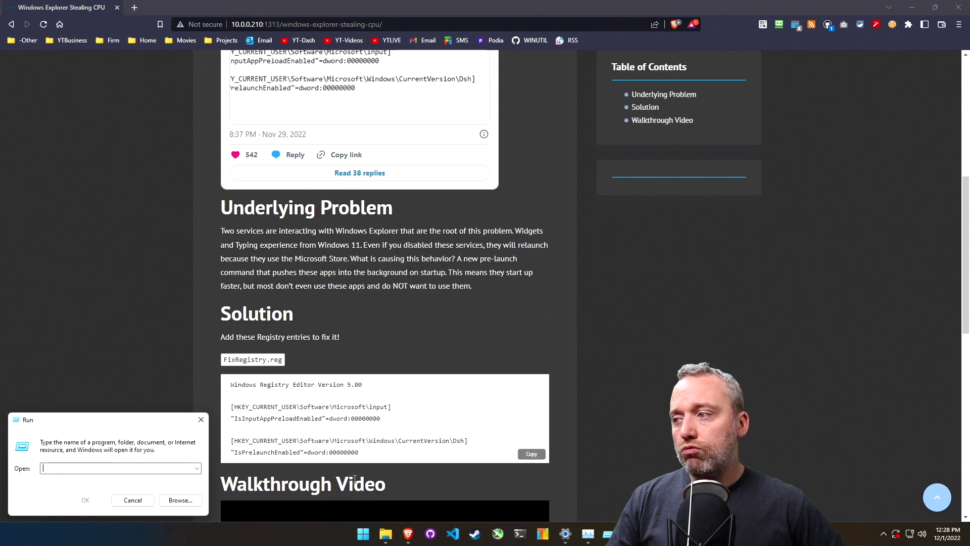
{"action": "key", "text": "Return"}
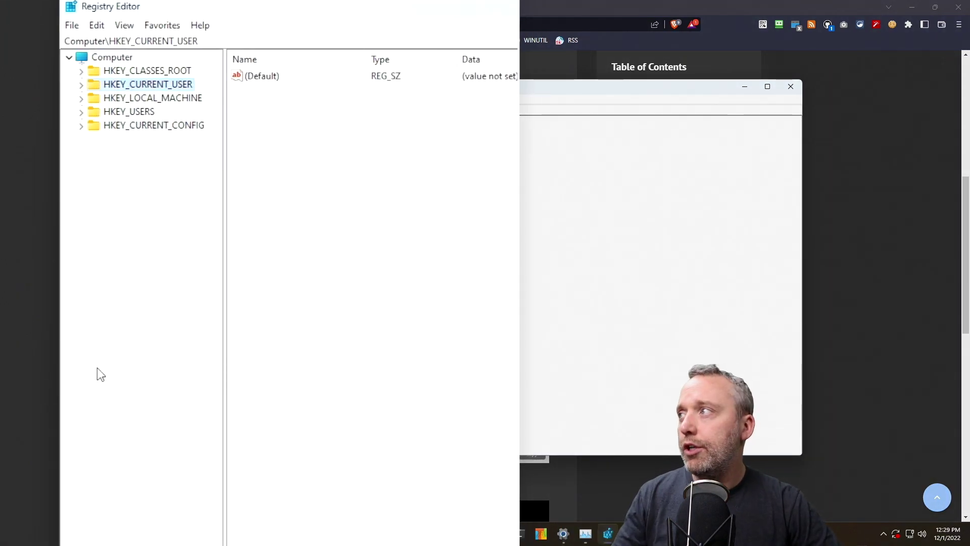
Go to HKEY_CURRENT_USER\Software\Microsoft\input and select IsInputAppPreloadEnabled
{"action": "key", "text": "Right"}
{"action": "key", "text": "s"}
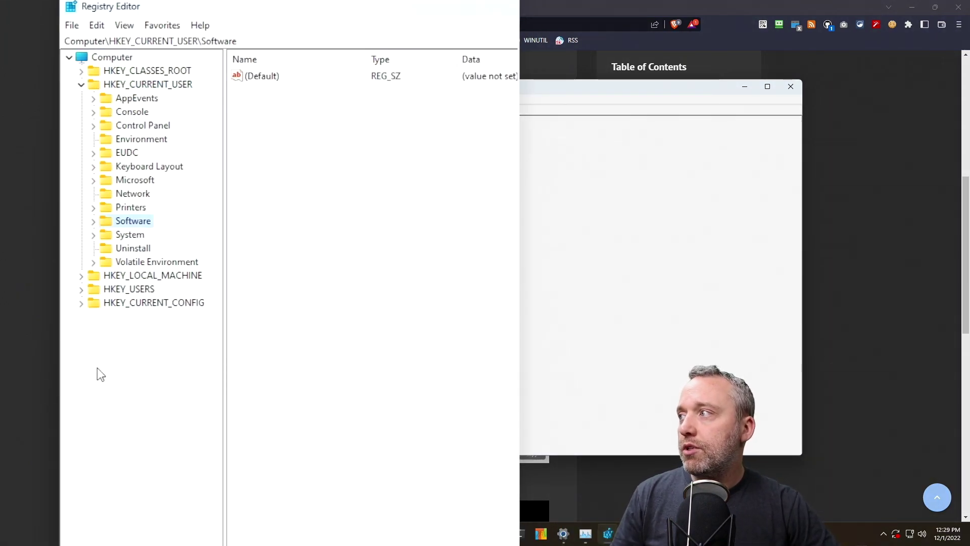
{"action": "key", "text": "Right"}
{"action": "key", "text": "Right"}
{"action": "key", "text": "m"}
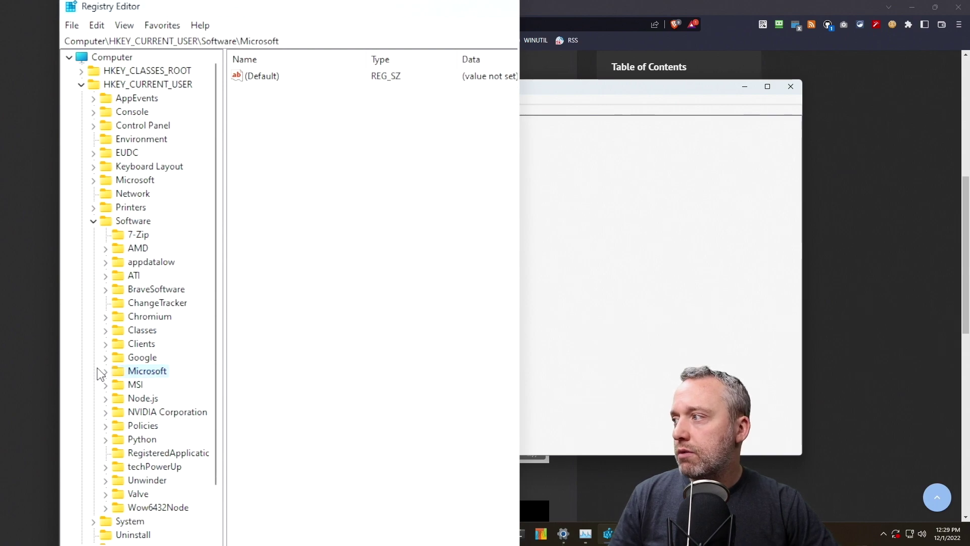
{"action": "key", "text": "Right"}
{"action": "key", "text": "Down"}
{"action": "key", "text": "Down"}
{"action": "key", "text": "u"}
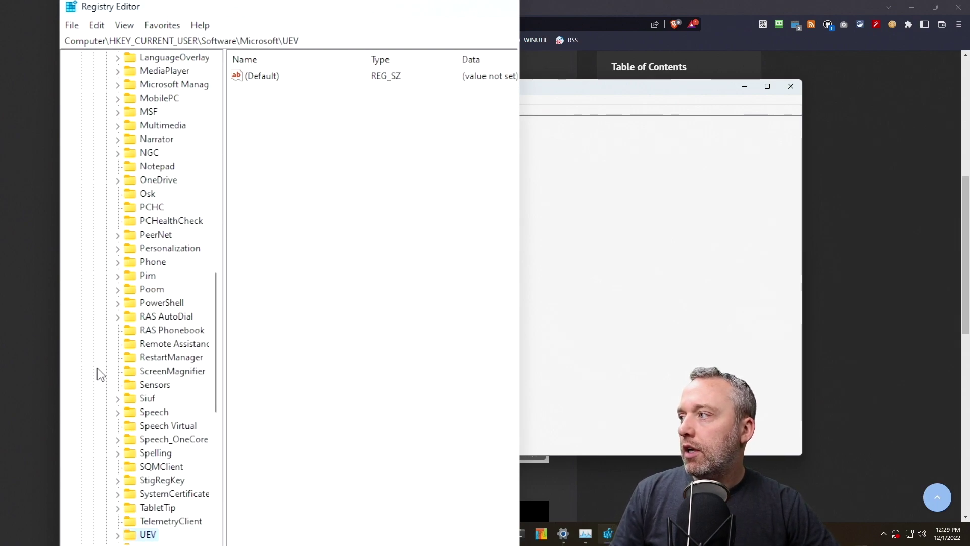
{"action": "key", "text": "i"}
{"action": "key", "text": "Down"}
{"action": "key", "text": "Down"}
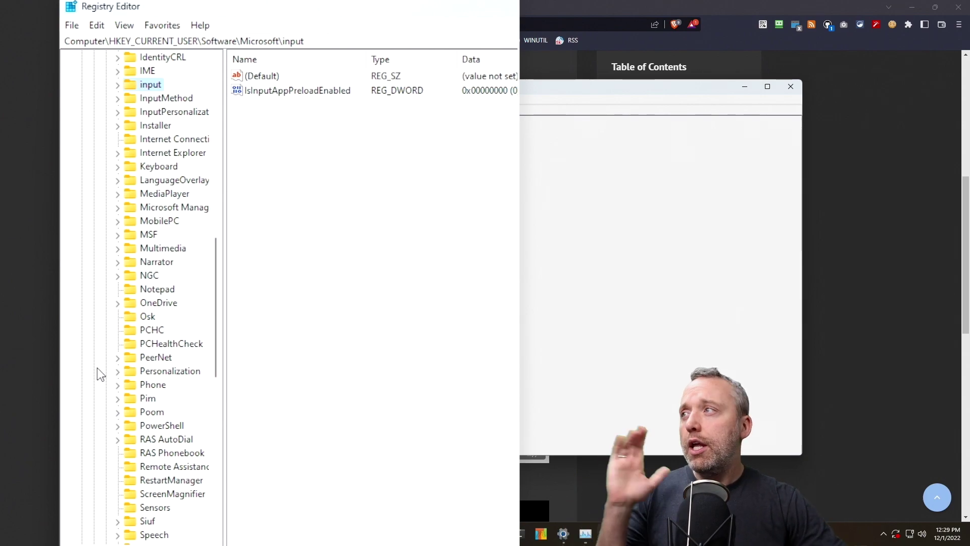
{"action": "left_click", "coordinate": [258, 96]}
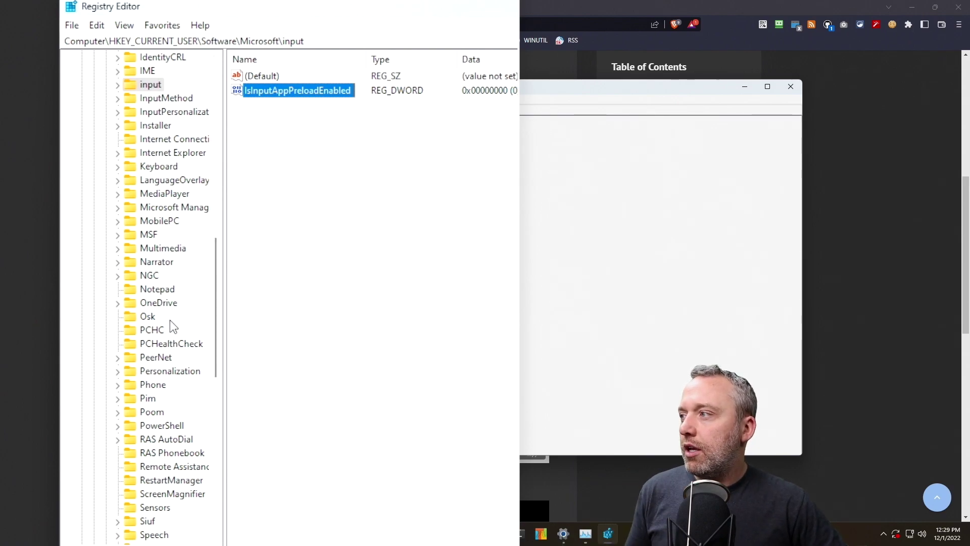
Check that IsPrelaunchEnabled under Windows\CurrentVersion\Dsh is 0 without changing it, then open Windows Settings
{"action": "scroll", "coordinate": [170, 320], "scroll_direction": "down", "scroll_amount": 9}
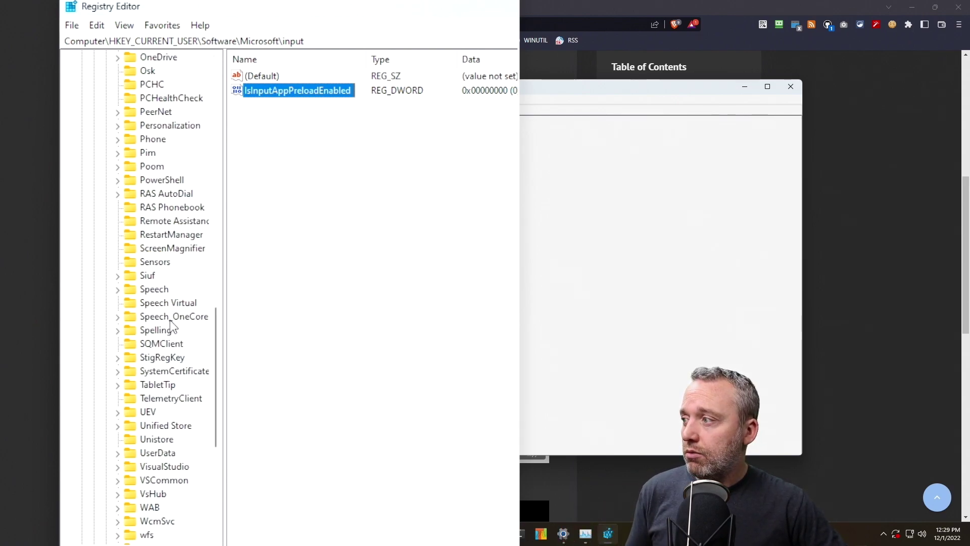
{"action": "left_click", "coordinate": [118, 426]}
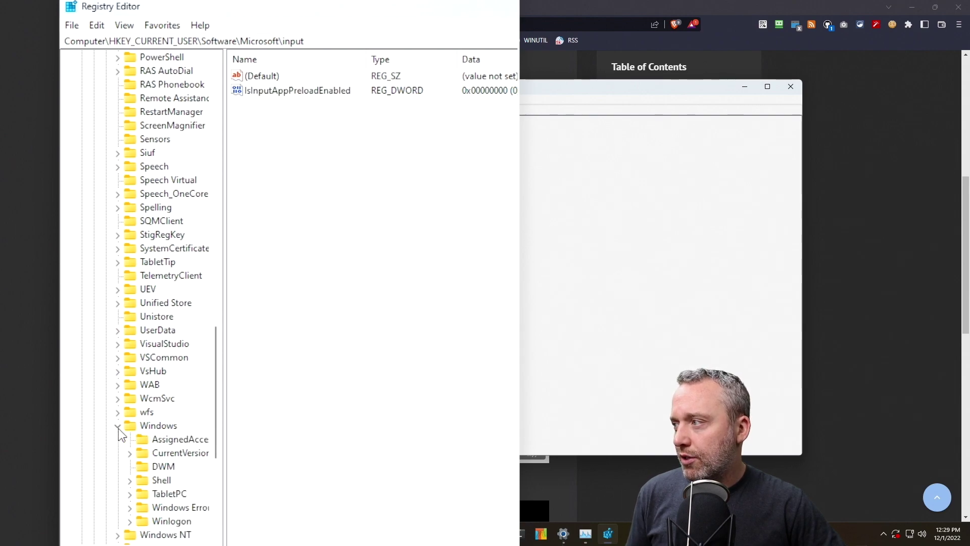
{"action": "left_click", "coordinate": [132, 450]}
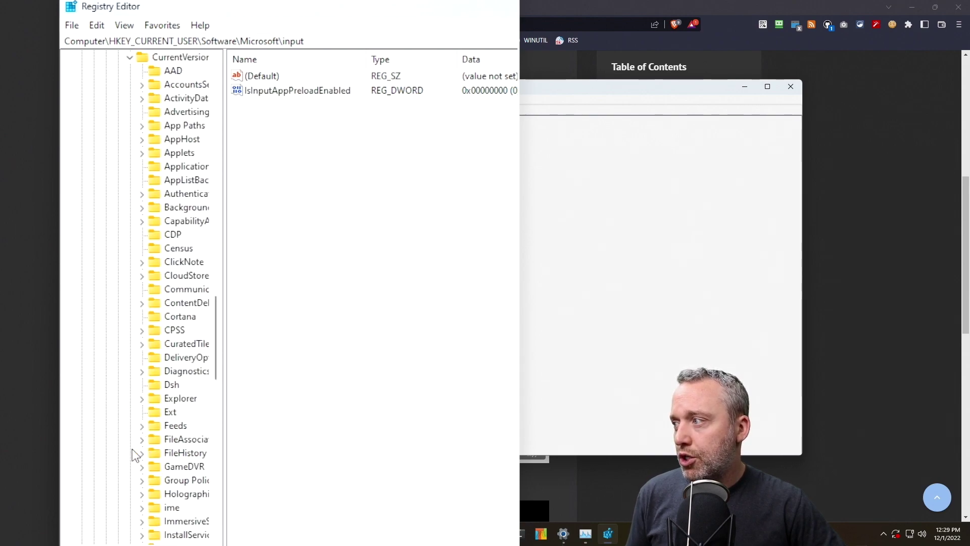
{"action": "left_click", "coordinate": [170, 385]}
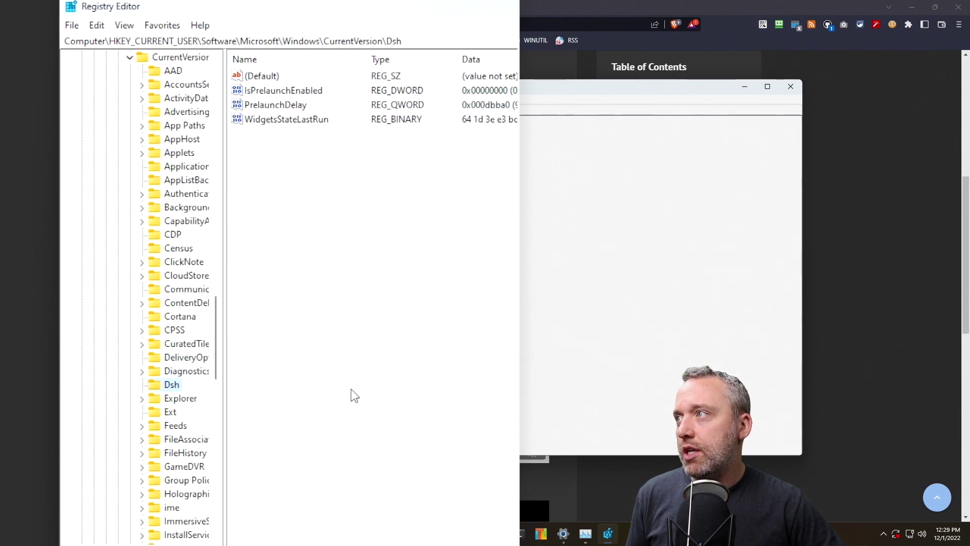
{"action": "double_click", "coordinate": [292, 91]}
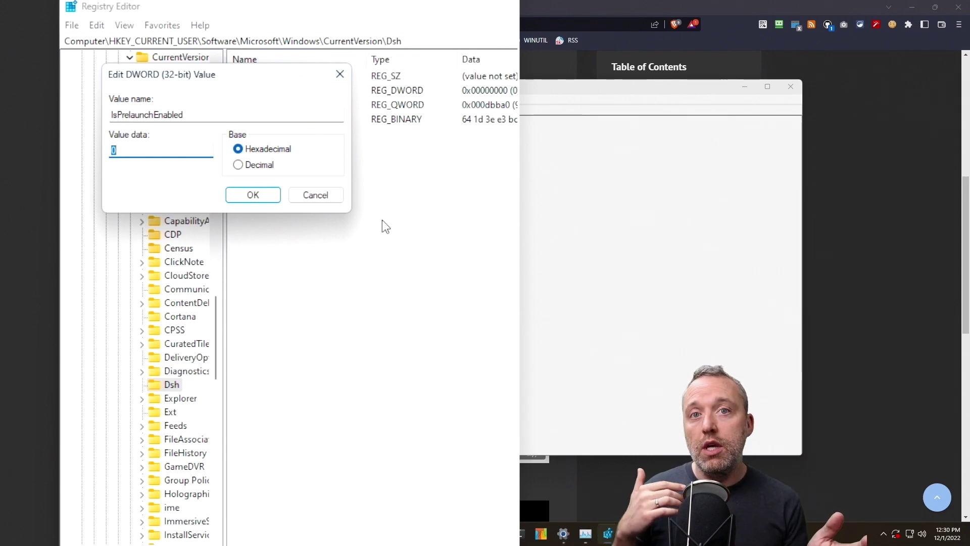
{"action": "left_click", "coordinate": [332, 198]}
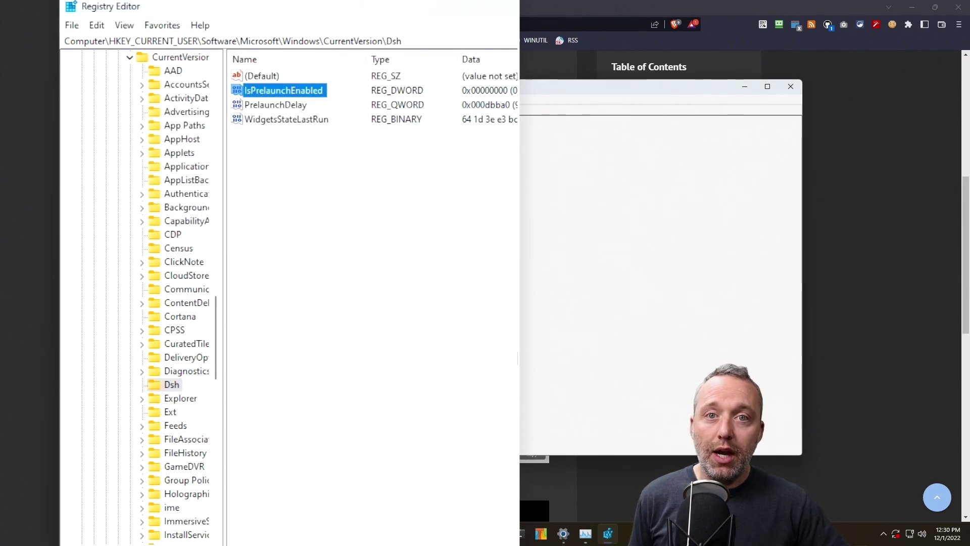
{"action": "key", "text": "super+x"}
{"action": "left_click", "coordinate": [459, 516]}
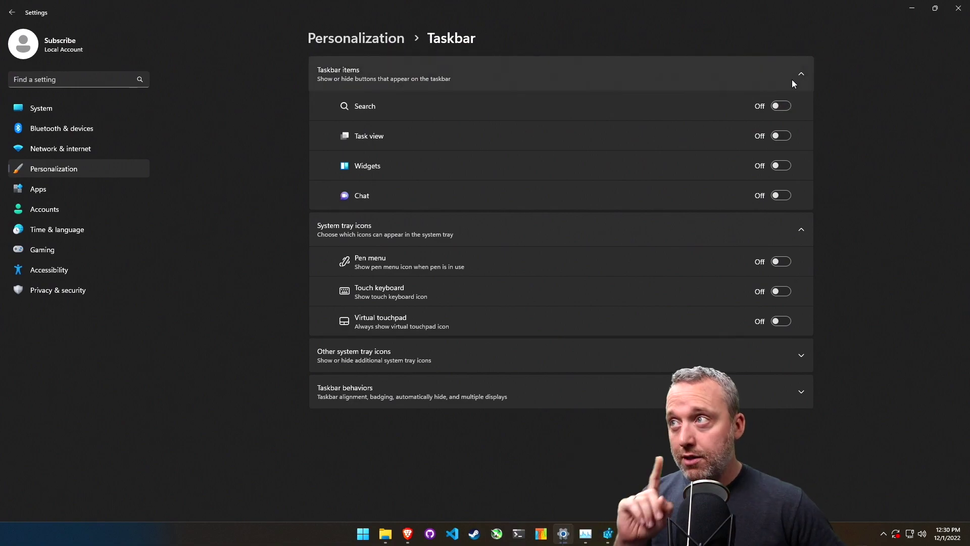
Close Settings and set IsPrelaunchEnabled under Dsh to 1
{"action": "left_click", "coordinate": [959, 8]}
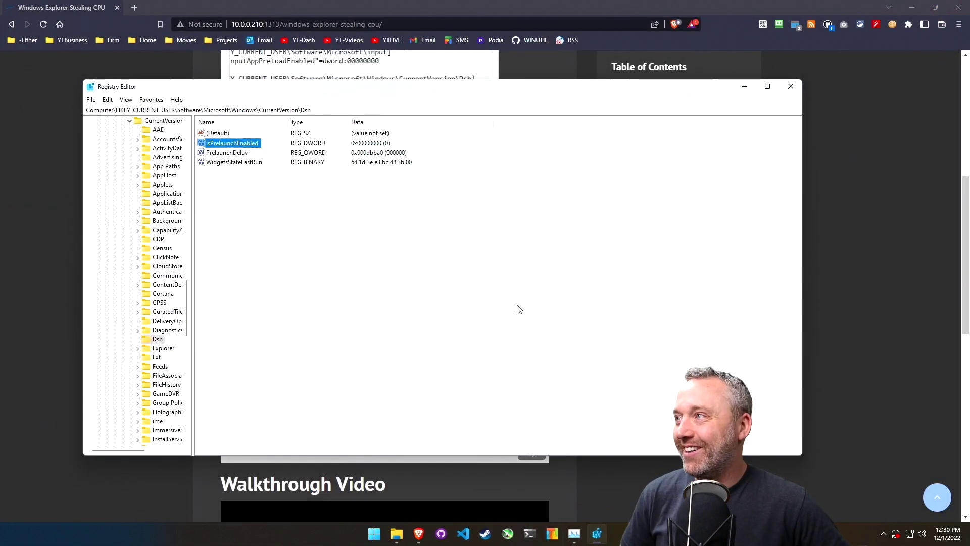
{"action": "left_click", "coordinate": [302, 254]}
{"action": "double_click", "coordinate": [235, 145]}
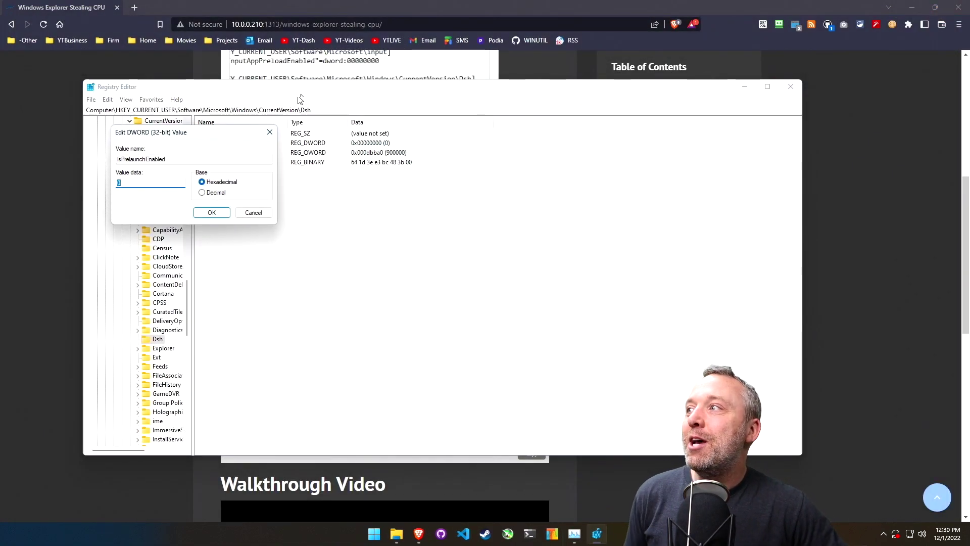
{"action": "type", "text": "1"}
{"action": "key", "text": "Return"}
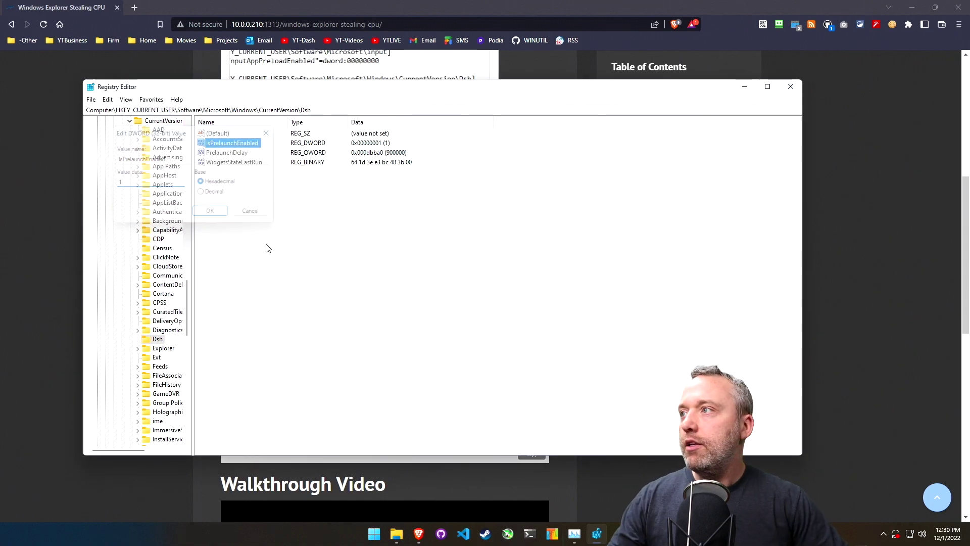
Set IsInputAppPreloadEnabled under the input key to 1, then minimize Registry Editor
{"action": "scroll", "coordinate": [158, 251], "scroll_direction": "up", "scroll_amount": 20}
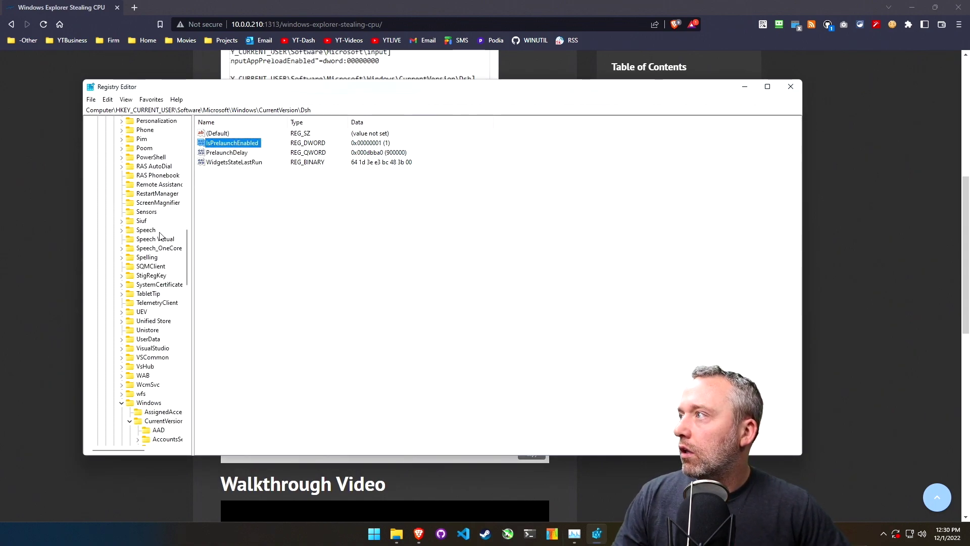
{"action": "left_click", "coordinate": [144, 148]}
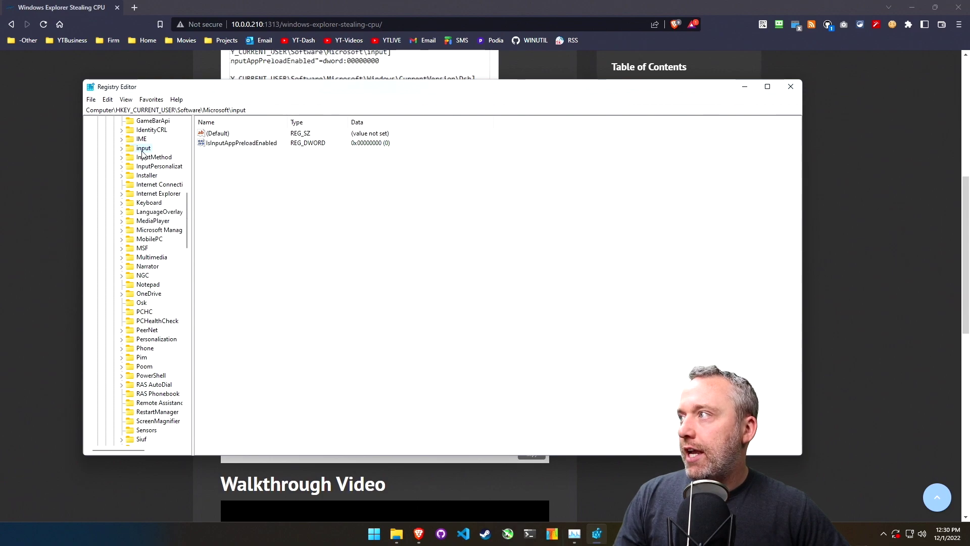
{"action": "double_click", "coordinate": [270, 144]}
{"action": "type", "text": "1"}
{"action": "key", "text": "Return"}
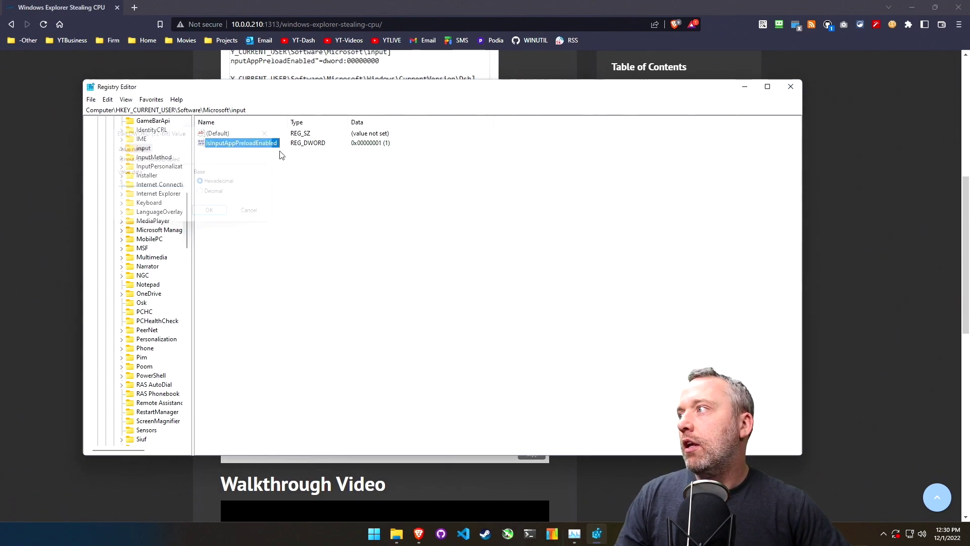
{"action": "left_click", "coordinate": [744, 91]}
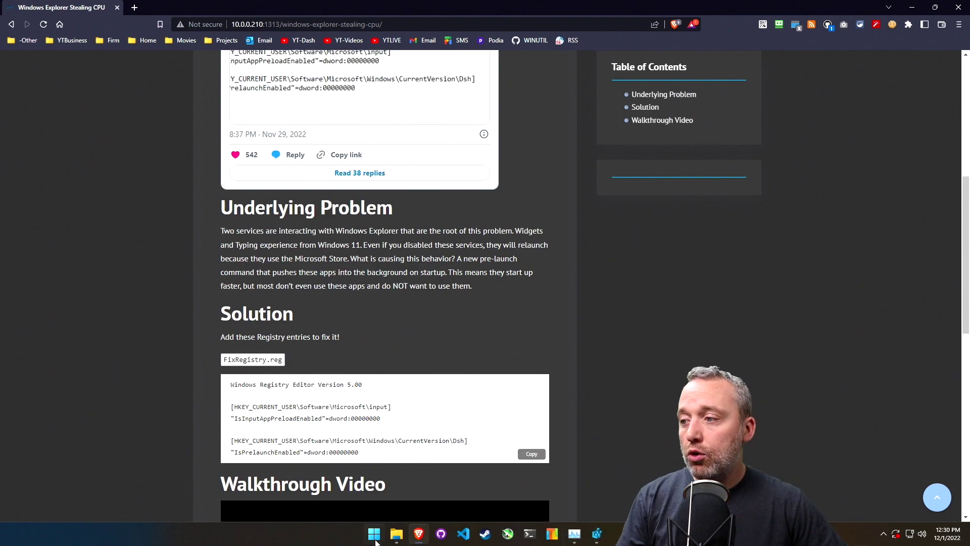
{"action": "left_click", "coordinate": [396, 533]}
Open Documents, launch Notepad via Run, and paste the registry entries text
{"action": "left_click", "coordinate": [103, 304]}
{"action": "key", "text": "super+x"}
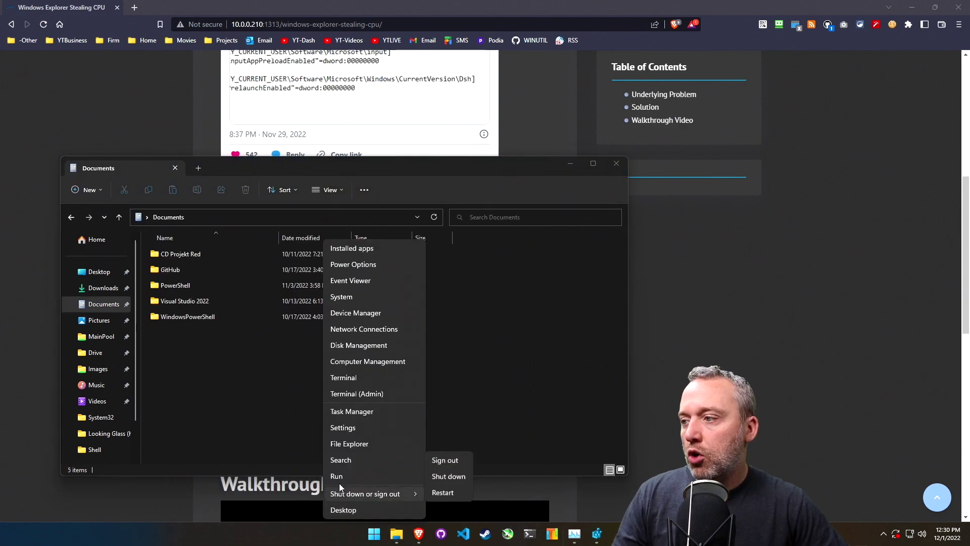
{"action": "left_click", "coordinate": [342, 477]}
{"action": "type", "text": "notepad"}
{"action": "key", "text": "Return"}
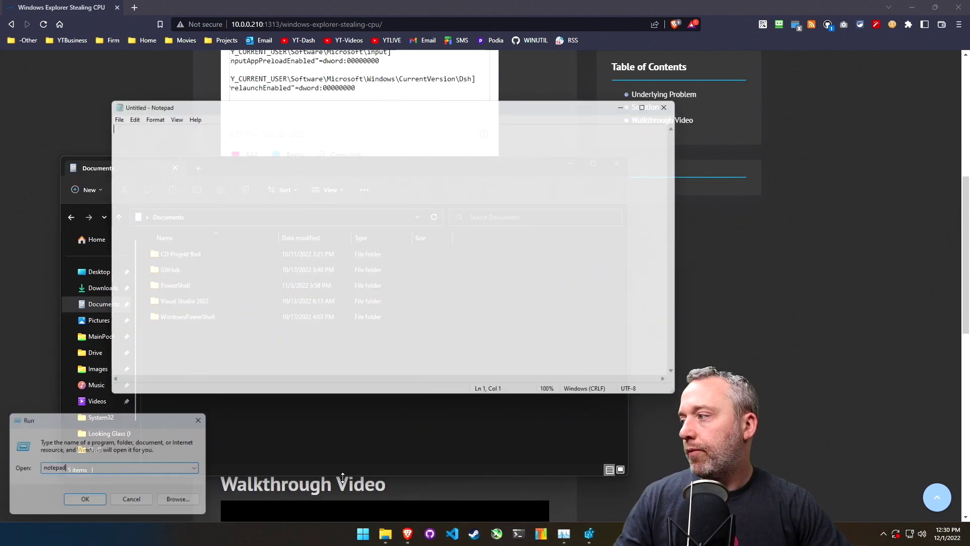
{"action": "key", "text": "ctrl+v"}
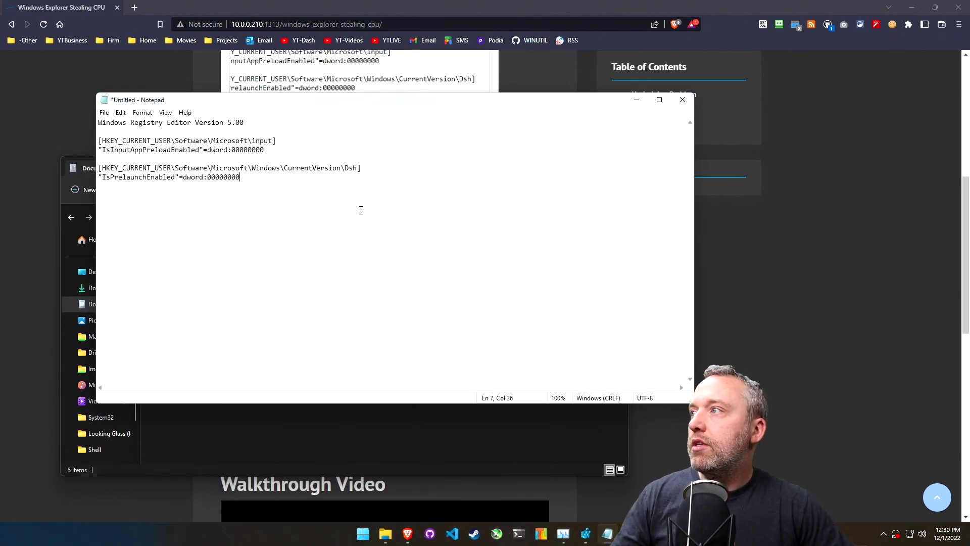
Save the note as prelaunch.reg with All Files type, then close Notepad
{"action": "left_click", "coordinate": [104, 113]}
{"action": "left_click", "coordinate": [126, 168]}
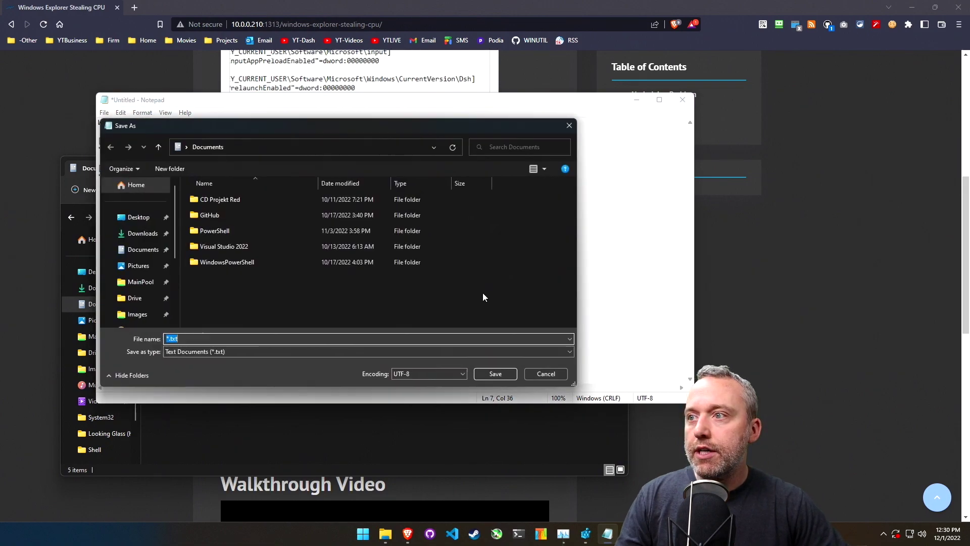
{"action": "left_click", "coordinate": [474, 351]}
{"action": "left_click", "coordinate": [455, 372]}
{"action": "type", "text": "prelaunch.reg"}
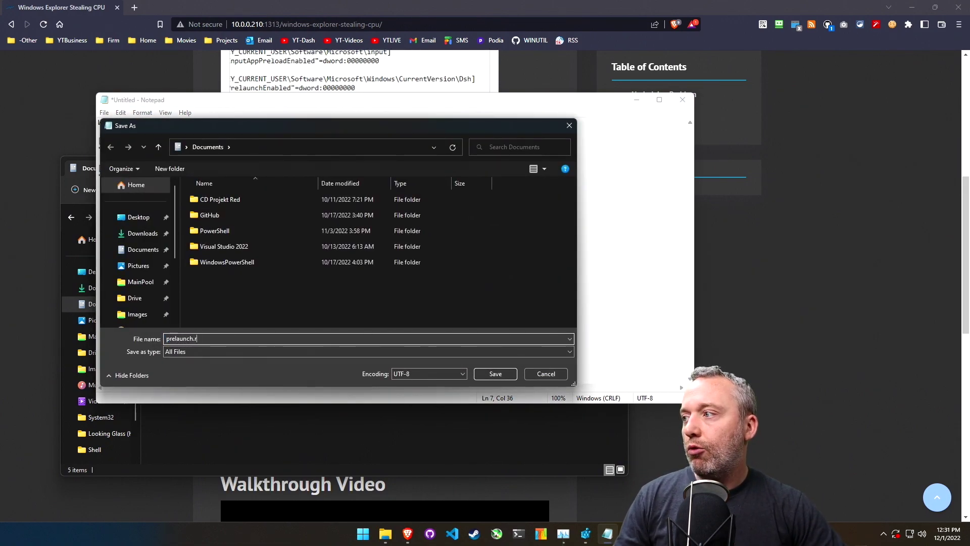
{"action": "key", "text": "Return"}
{"action": "key", "text": "alt+F4"}
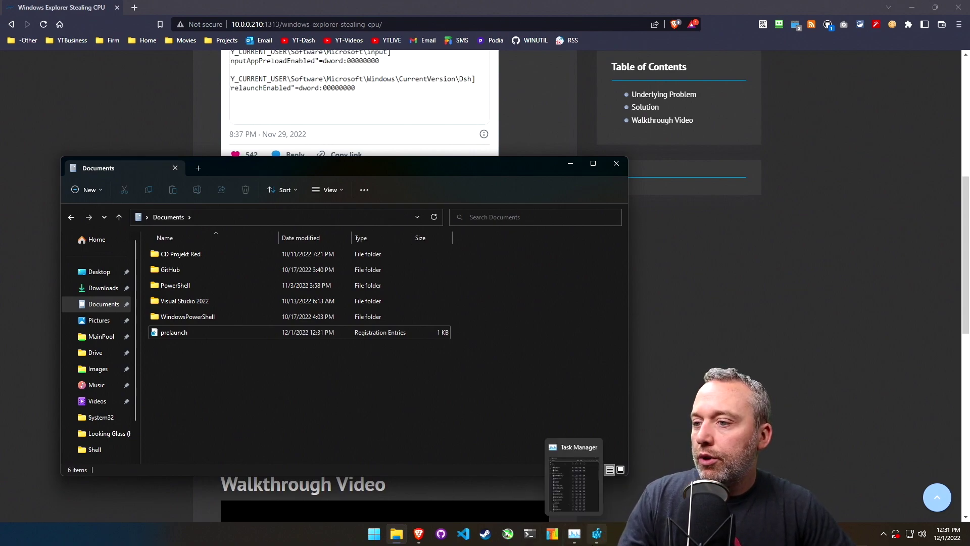
Merge prelaunch.reg, confirm IsPrelaunchEnabled under Dsh reads 0, and close Registry Editor
{"action": "left_click", "coordinate": [597, 533]}
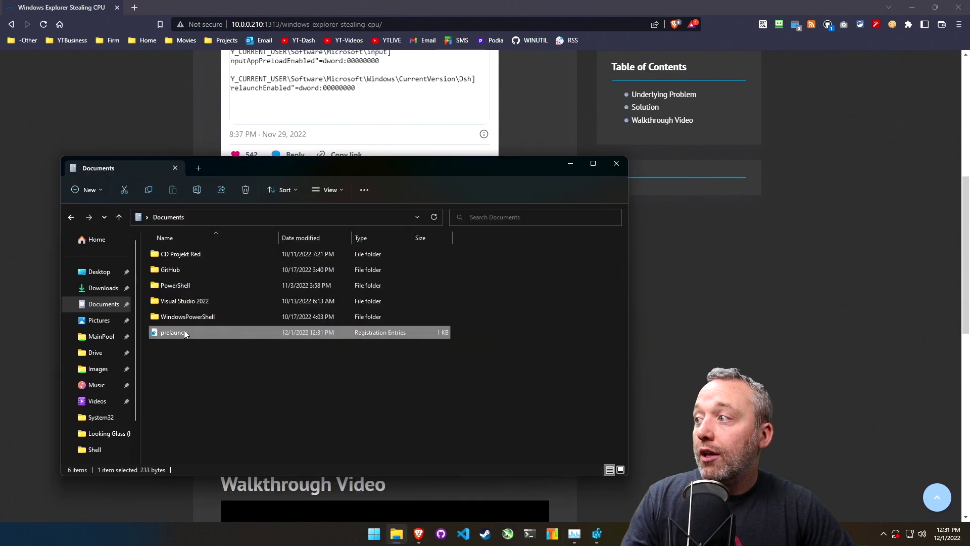
{"action": "double_click", "coordinate": [184, 329]}
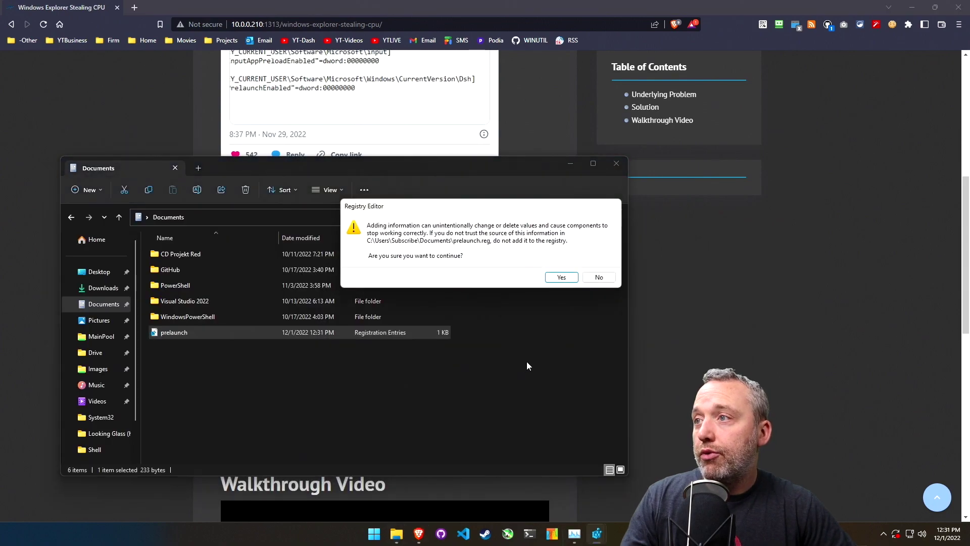
{"action": "left_click", "coordinate": [561, 277]}
{"action": "left_click", "coordinate": [599, 266]}
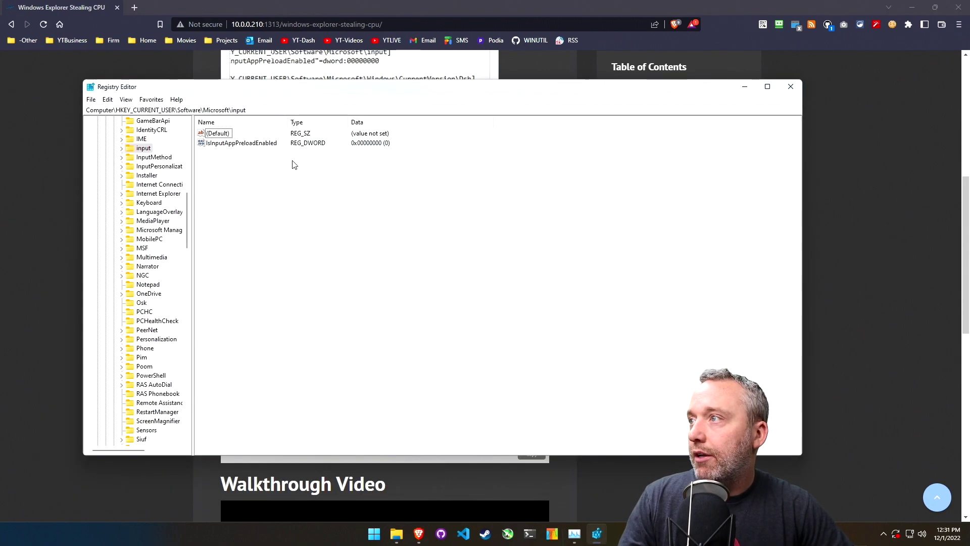
{"action": "scroll", "coordinate": [159, 351], "scroll_direction": "down", "scroll_amount": 3}
{"action": "scroll", "coordinate": [160, 351], "scroll_direction": "down", "scroll_amount": 6}
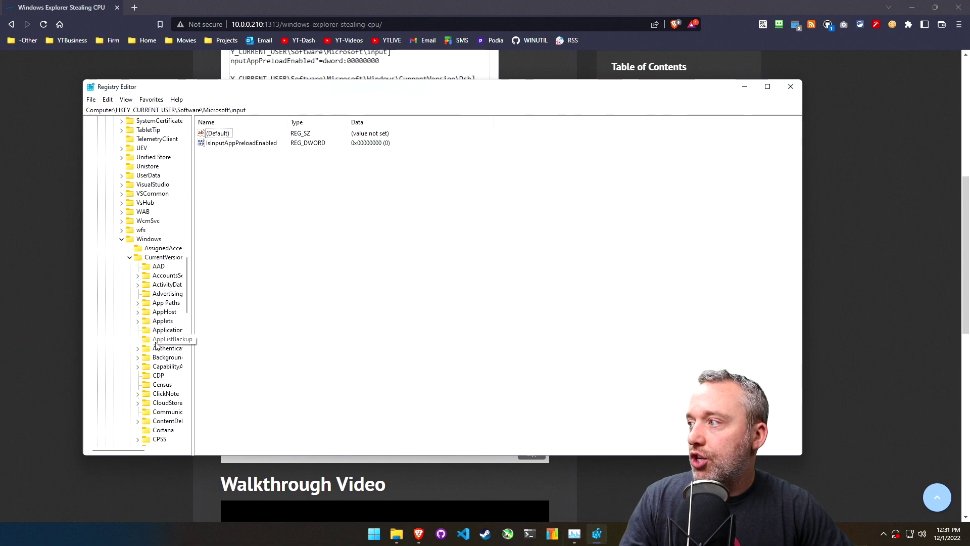
{"action": "left_click", "coordinate": [158, 367]}
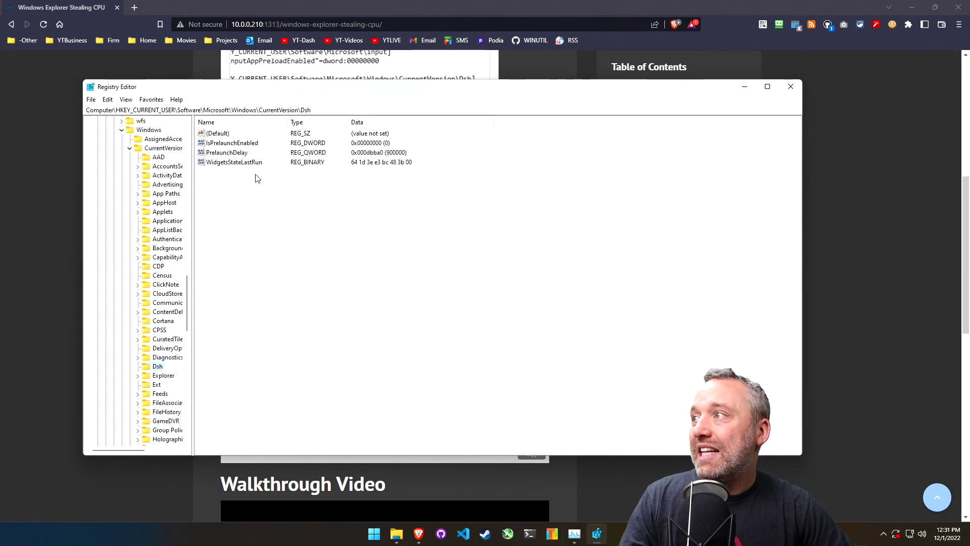
{"action": "left_click", "coordinate": [251, 144]}
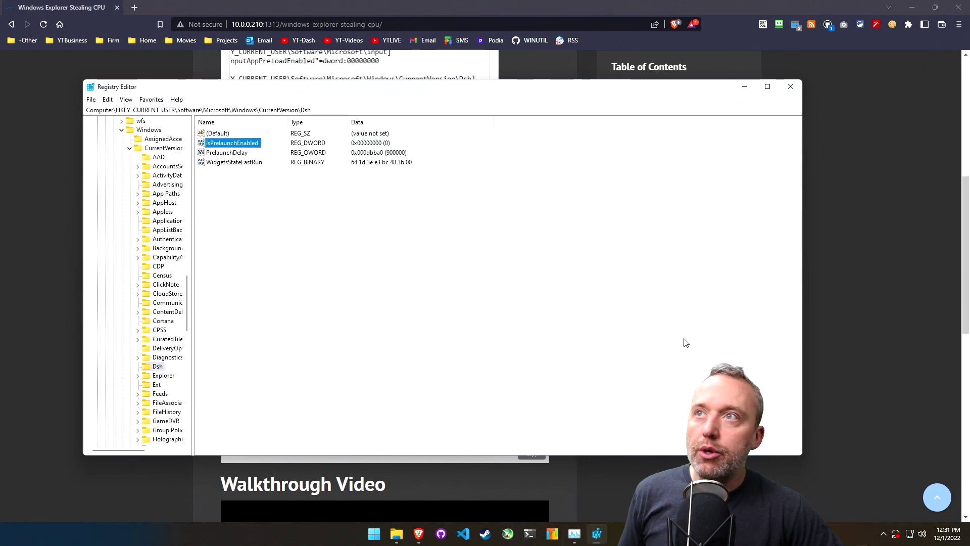
{"action": "left_click", "coordinate": [791, 86]}
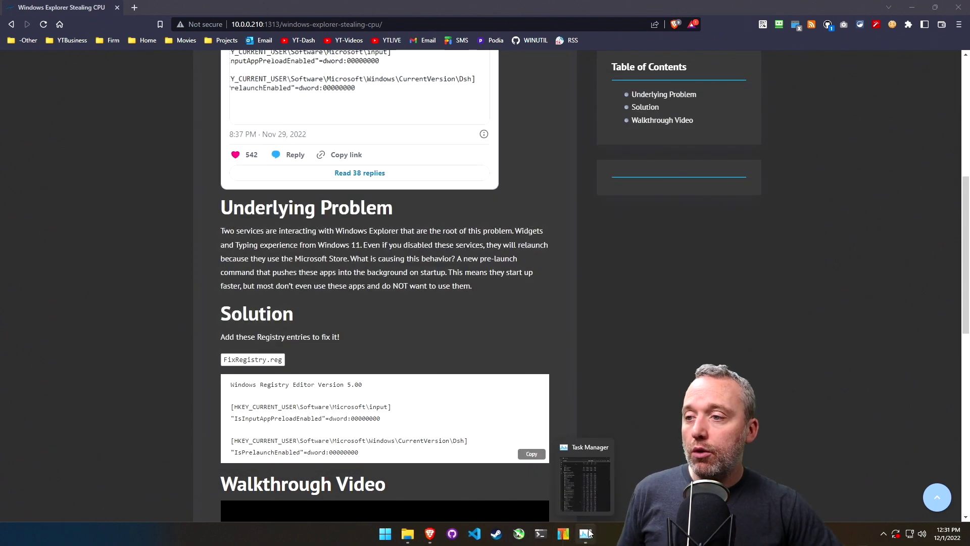
Bring Task Manager's process list forward and minimize the Brave browser
{"action": "left_click", "coordinate": [575, 540]}
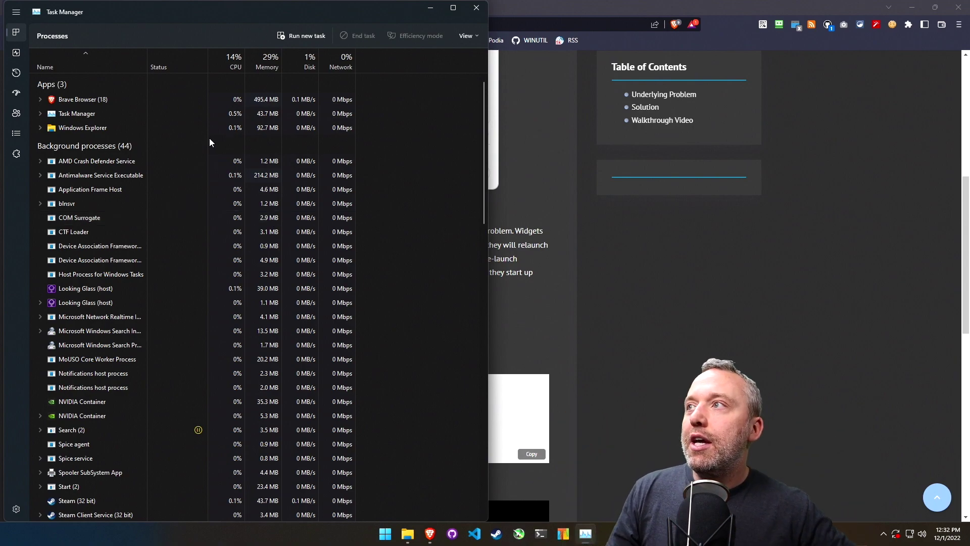
{"action": "left_click", "coordinate": [912, 9]}
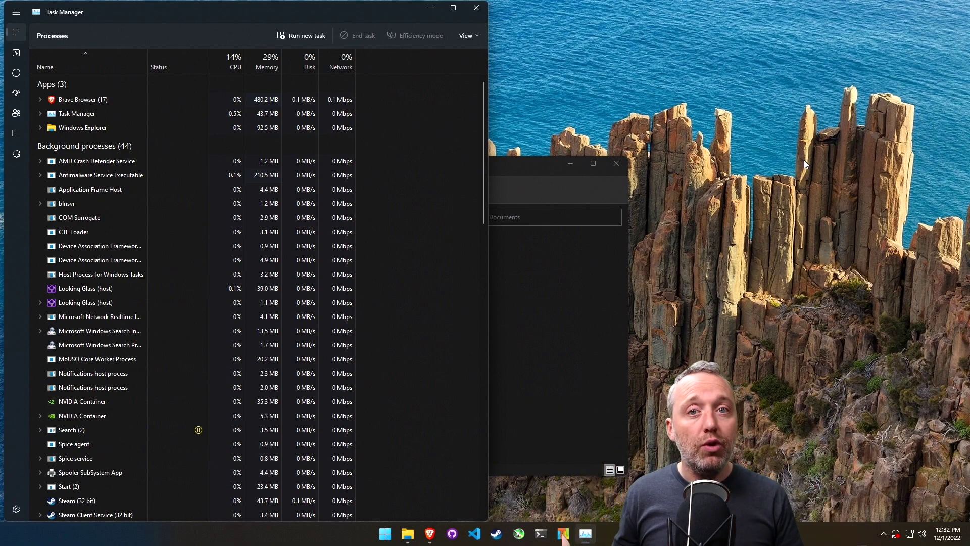
Open Programs and Features by running appwiz.cpl
{"action": "right_click", "coordinate": [385, 533]}
{"action": "left_click", "coordinate": [360, 477]}
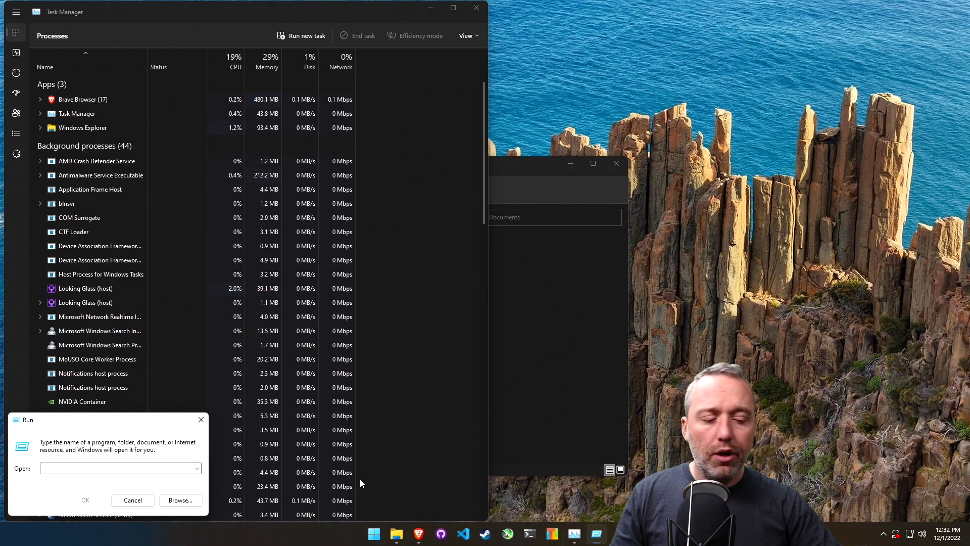
{"action": "type", "text": "appwiz.cpl"}
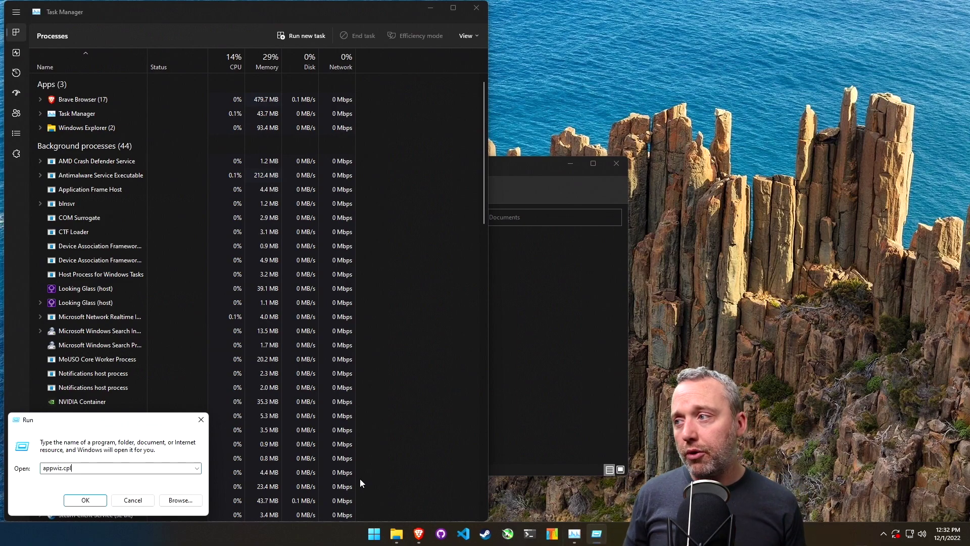
{"action": "key", "text": "Return"}
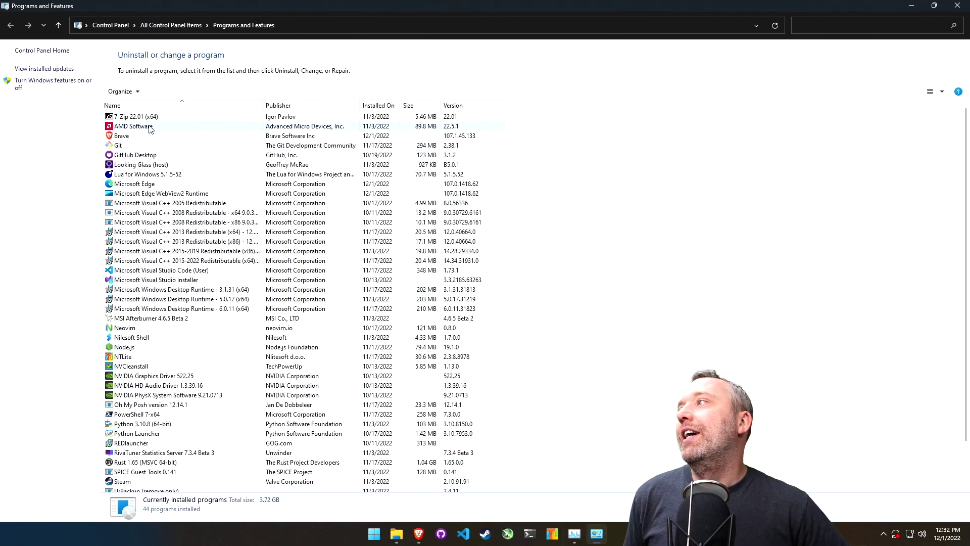
Uninstall Rust 1.65 (MSVC 64-bit) and confirm the prompt with Yes
{"action": "scroll", "coordinate": [141, 238], "scroll_direction": "down", "scroll_amount": 2}
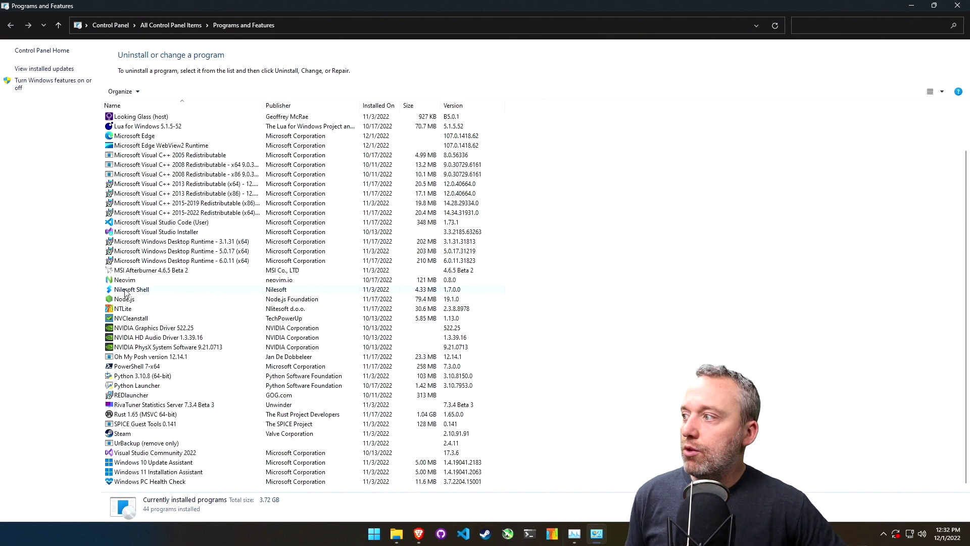
{"action": "left_click", "coordinate": [130, 319]}
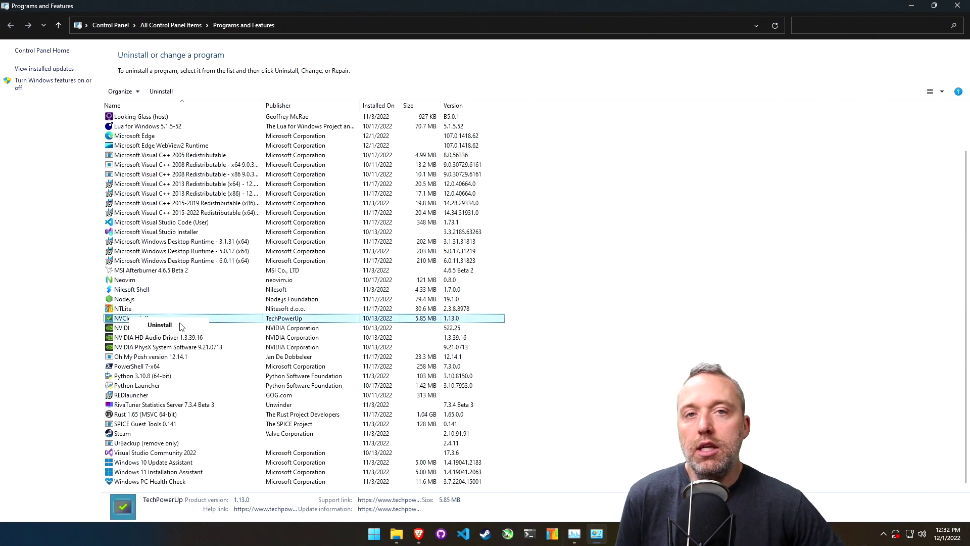
{"action": "right_click", "coordinate": [171, 415]}
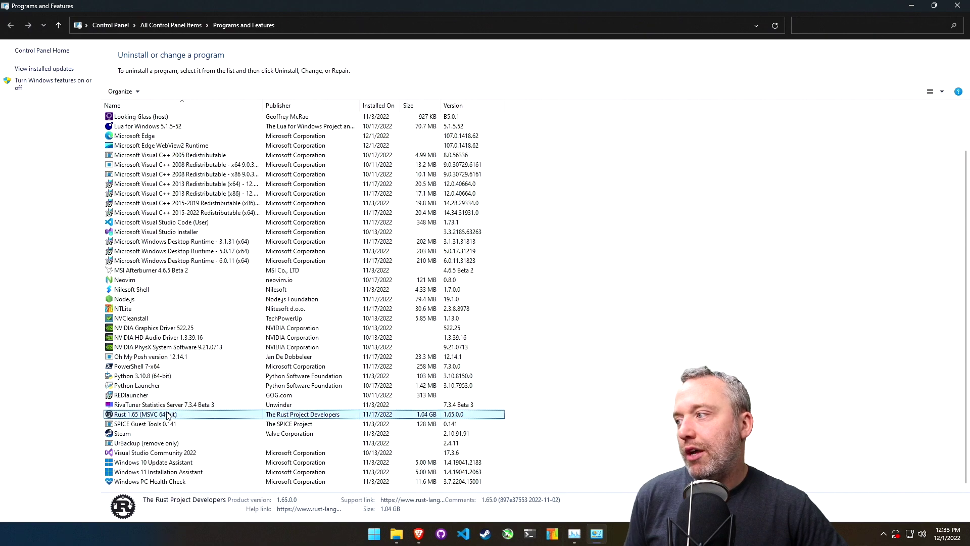
{"action": "left_click", "coordinate": [202, 419]}
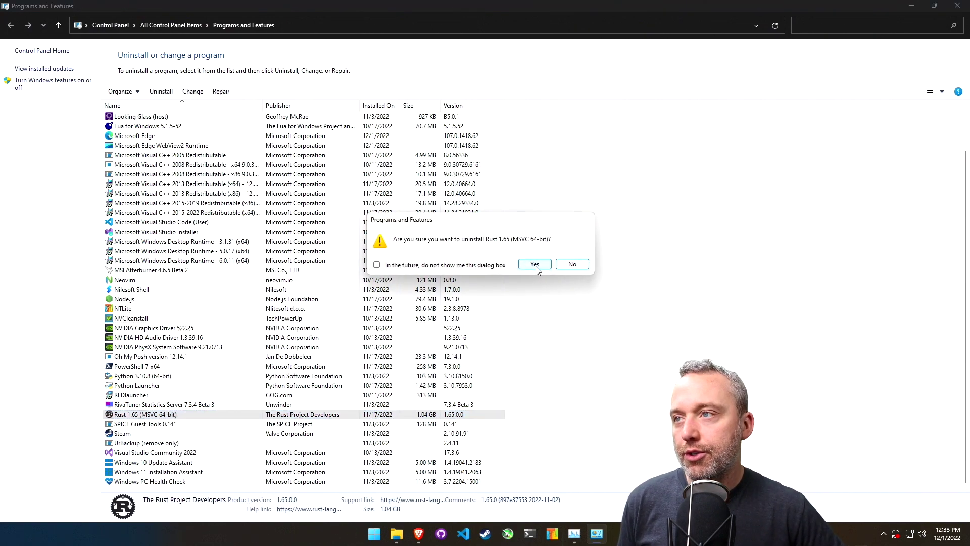
{"action": "left_click", "coordinate": [534, 264]}
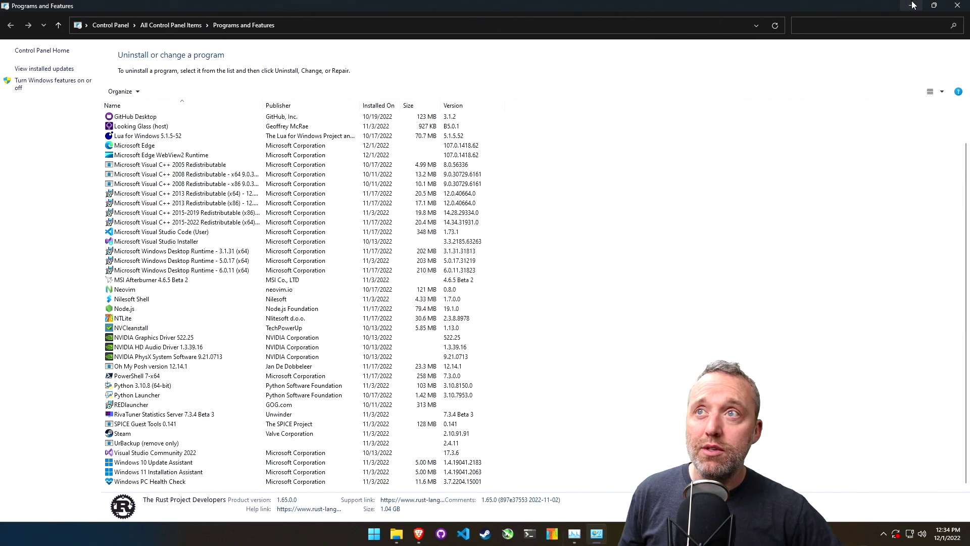
Close Programs and Features, the Documents Explorer window and Task Manager
{"action": "left_click", "coordinate": [957, 5]}
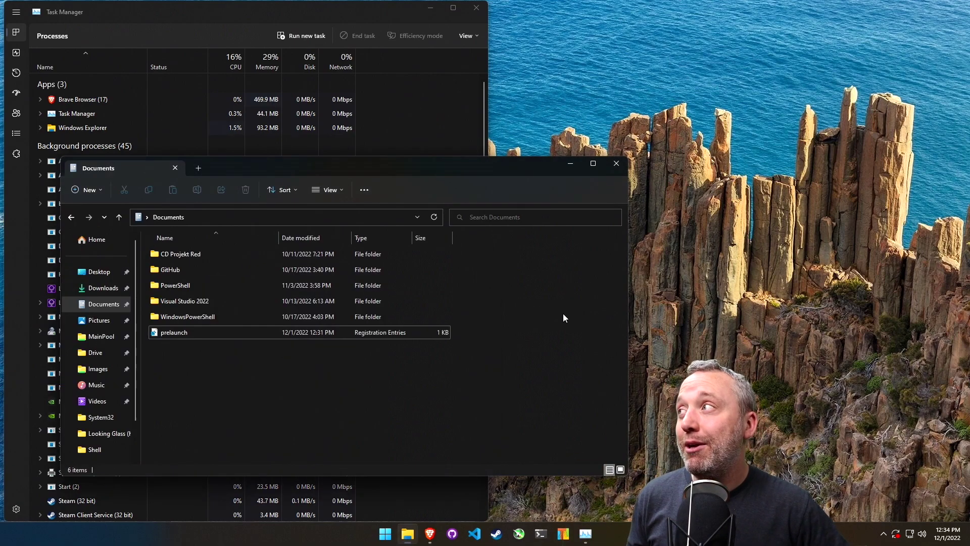
{"action": "left_click", "coordinate": [616, 163]}
{"action": "left_click", "coordinate": [476, 8]}
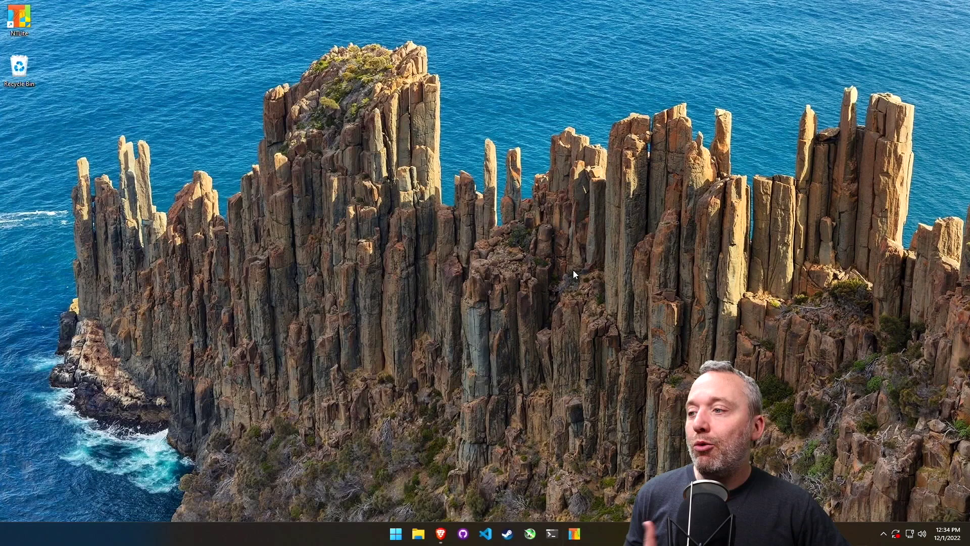